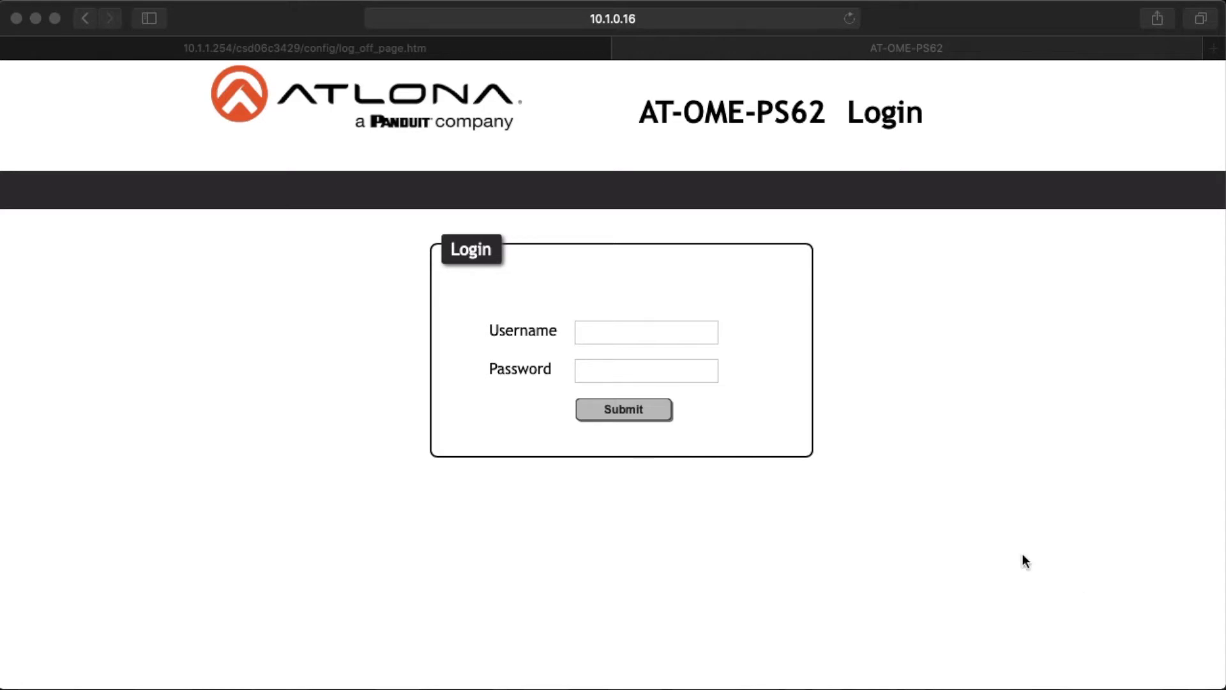
# Sign in with the administrator username and password to reach the device Info page.
pyautogui.click(610, 331)
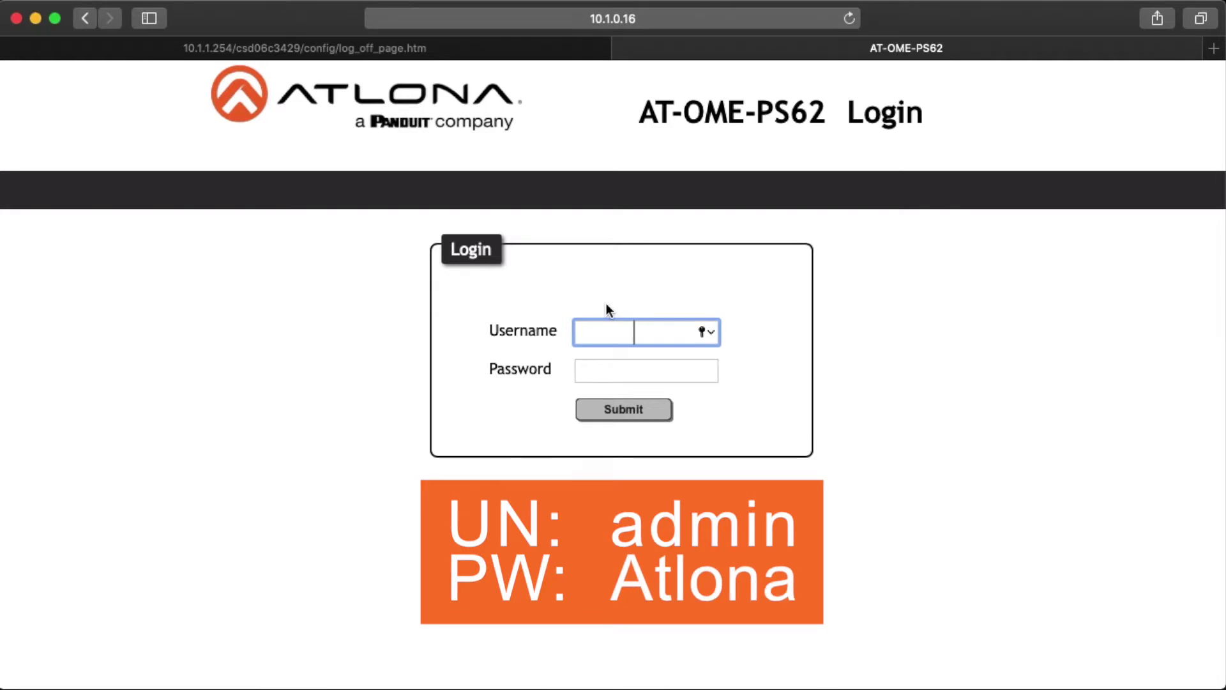
pyautogui.write('admin')
pyautogui.press('Tab')
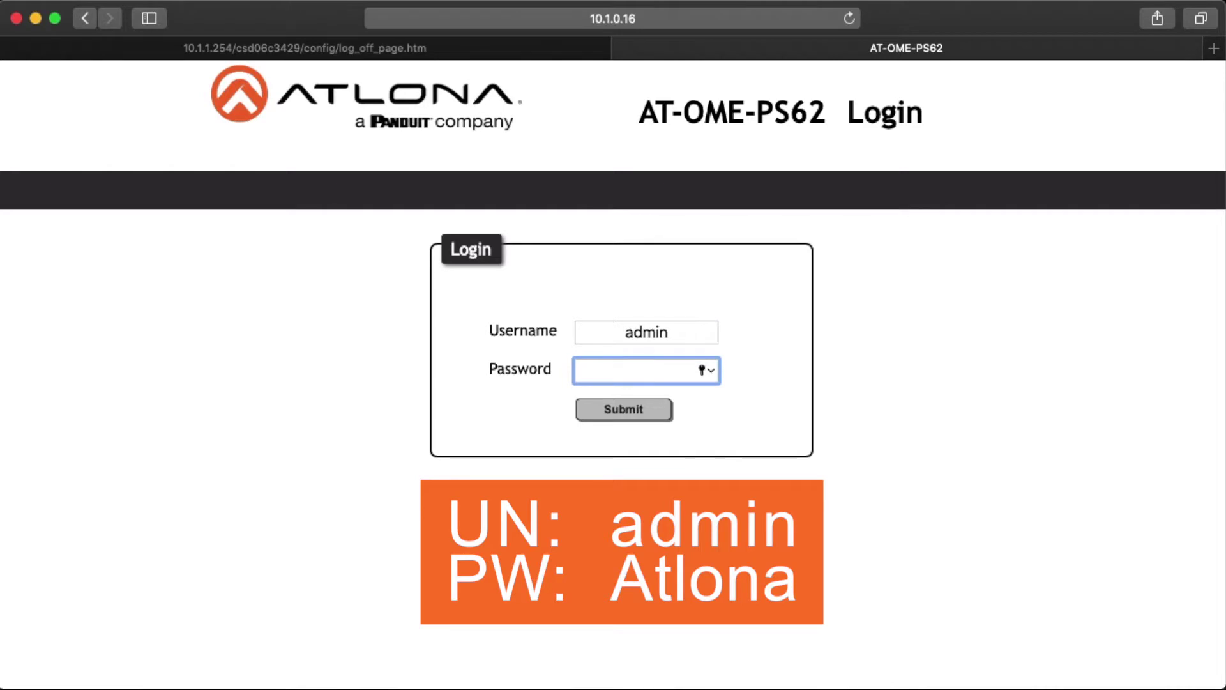
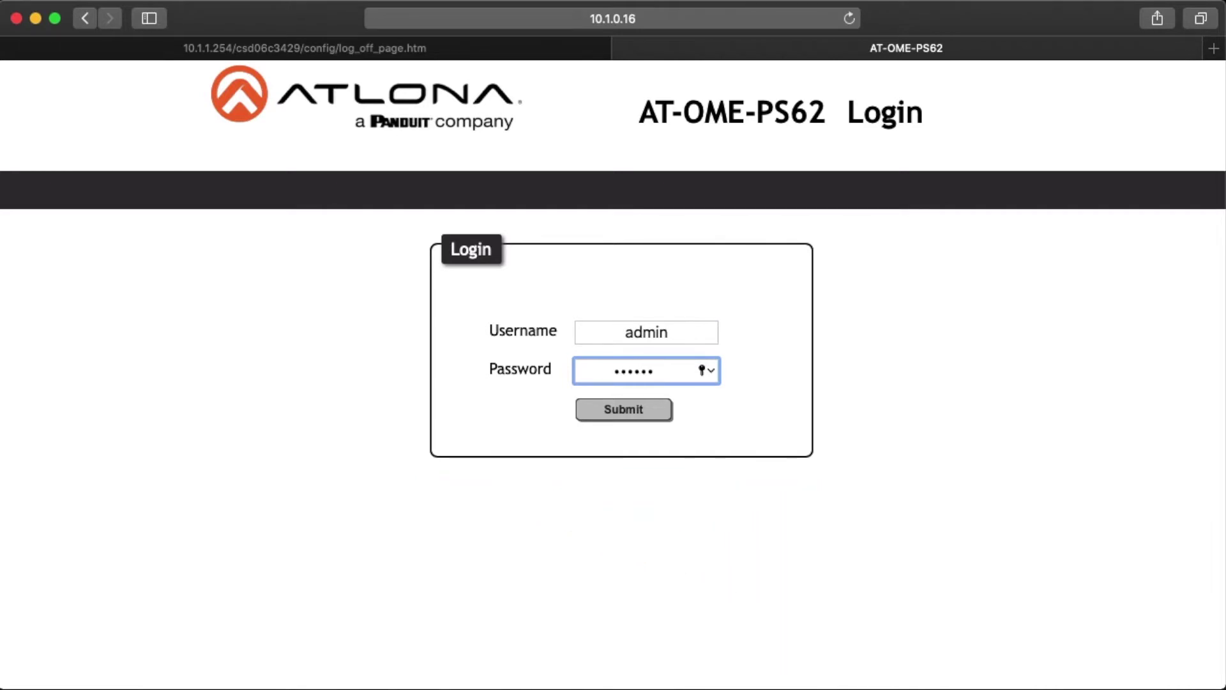
pyautogui.click(641, 409)
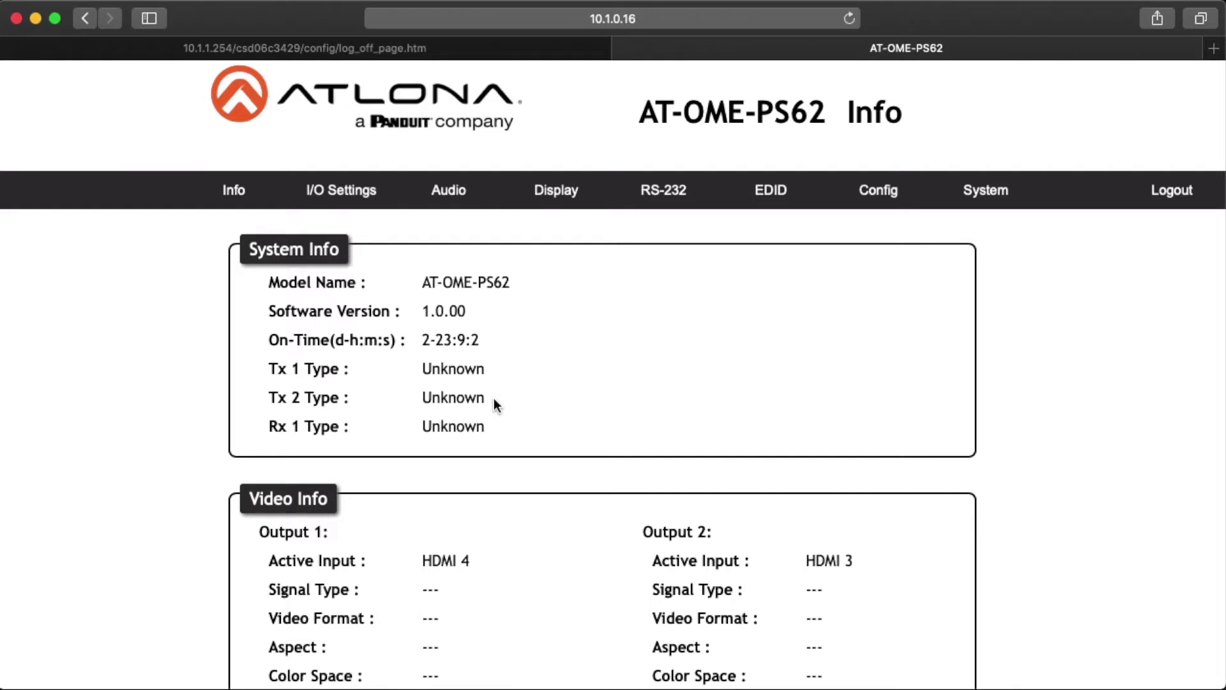
# Scroll down the Info page to review the system and video details.
pyautogui.scroll(-2, 494, 397)
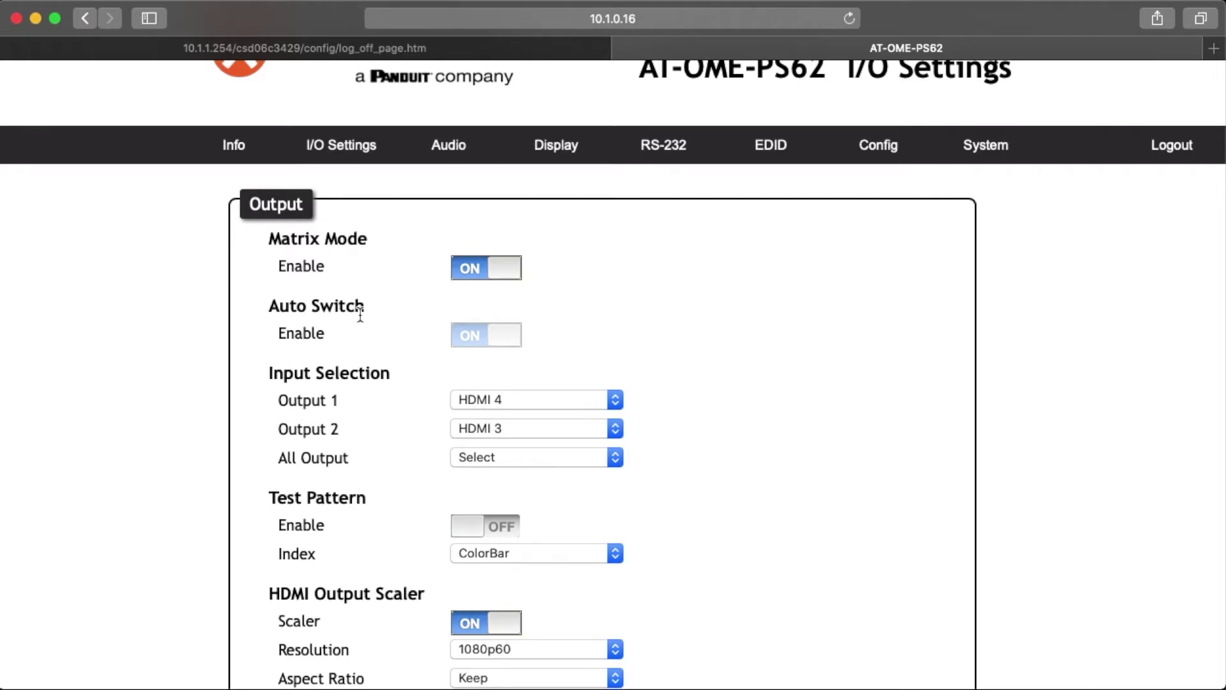
# List the Test Pattern index choices ColorBar, CrossHatch and Slash, leaving ColorBar selected.
pyautogui.click(389, 379)
pyautogui.click(616, 553)
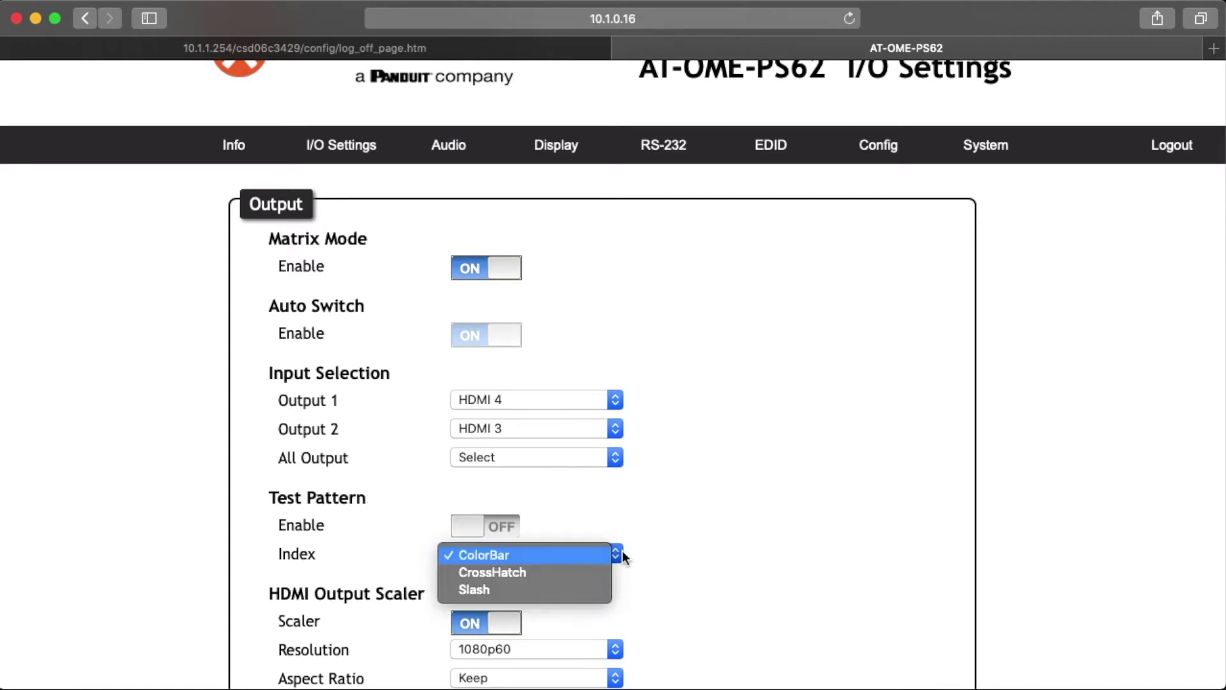
pyautogui.click(372, 570)
pyautogui.scroll(-6, 373, 570)
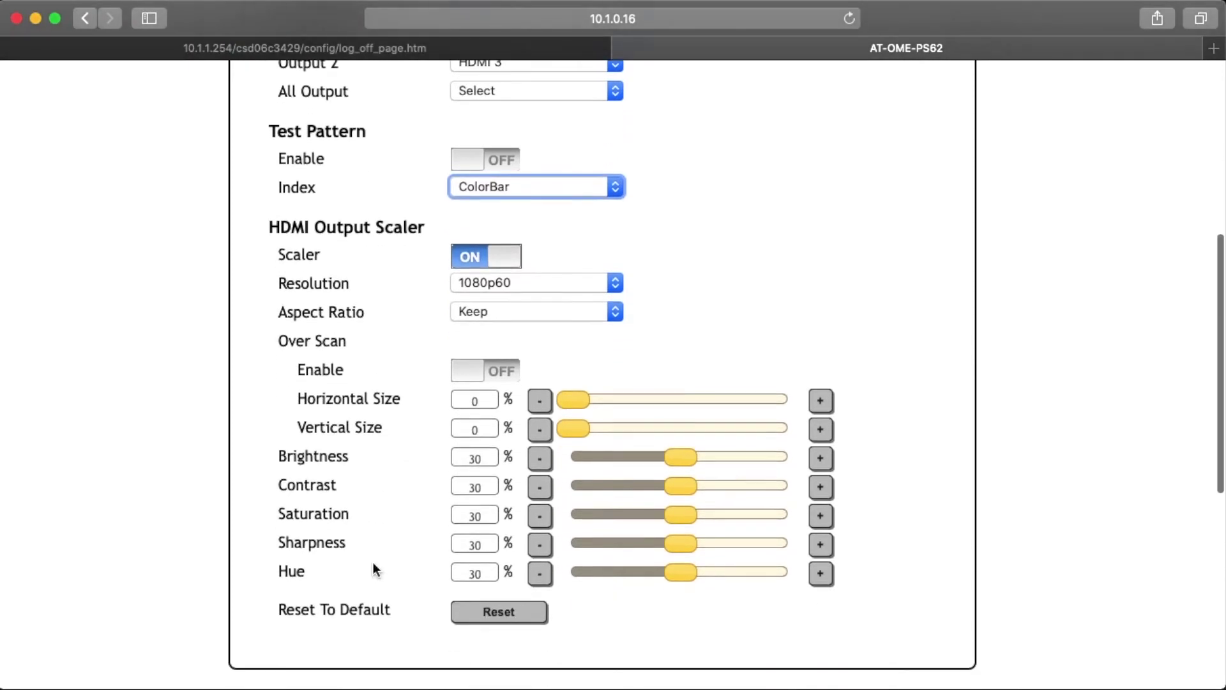
pyautogui.click(416, 229)
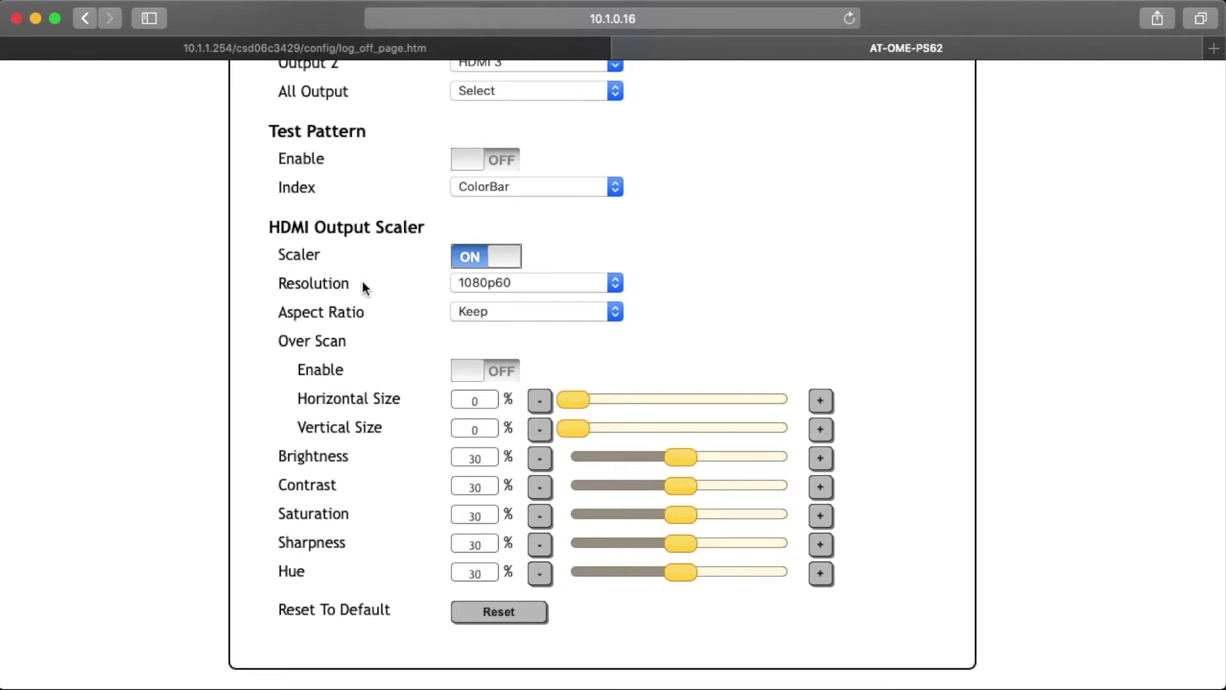
pyautogui.click(608, 289)
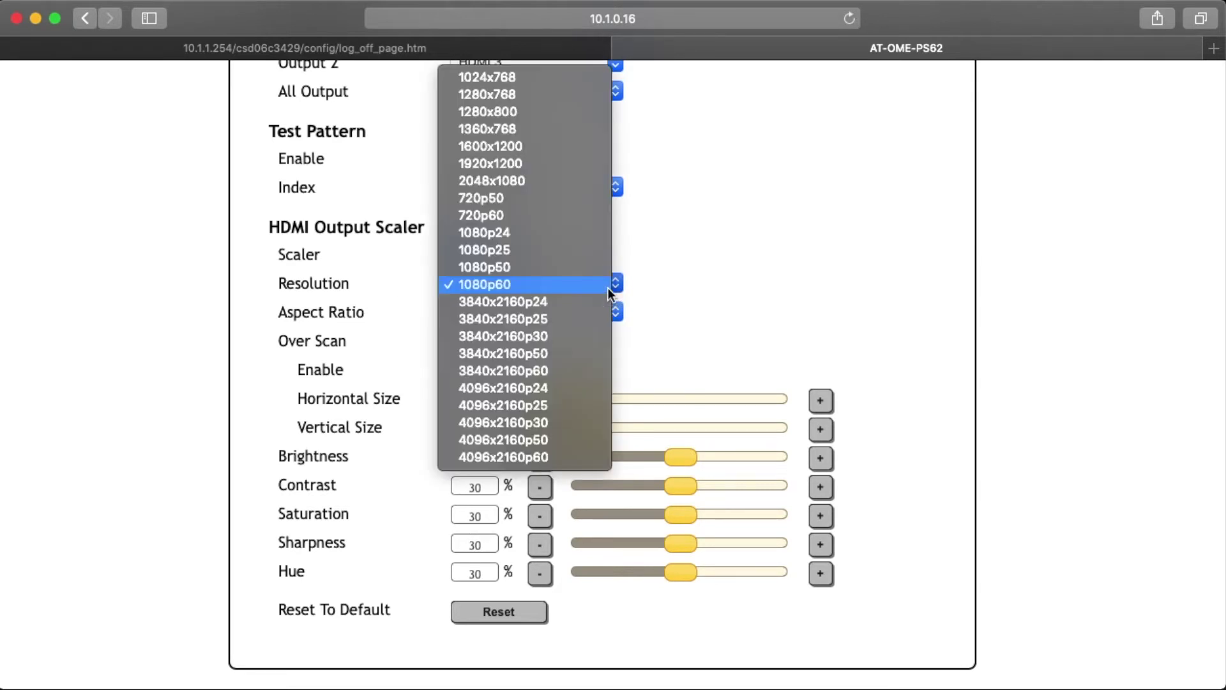
pyautogui.click(380, 309)
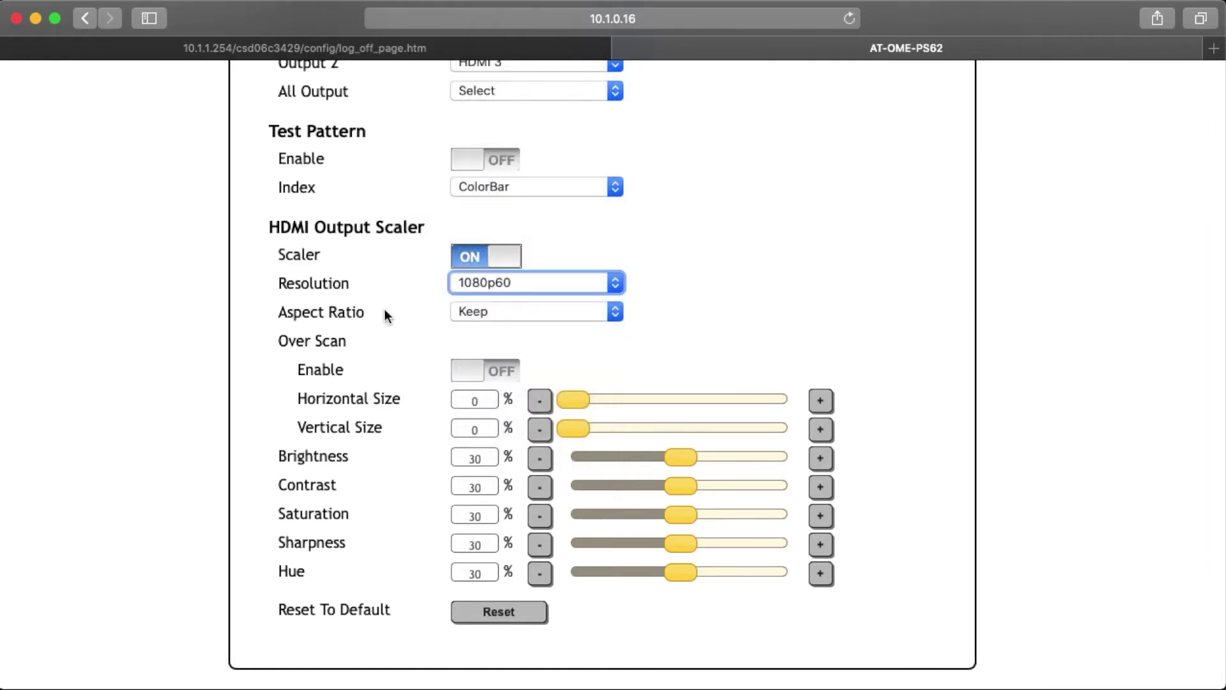
pyautogui.click(612, 314)
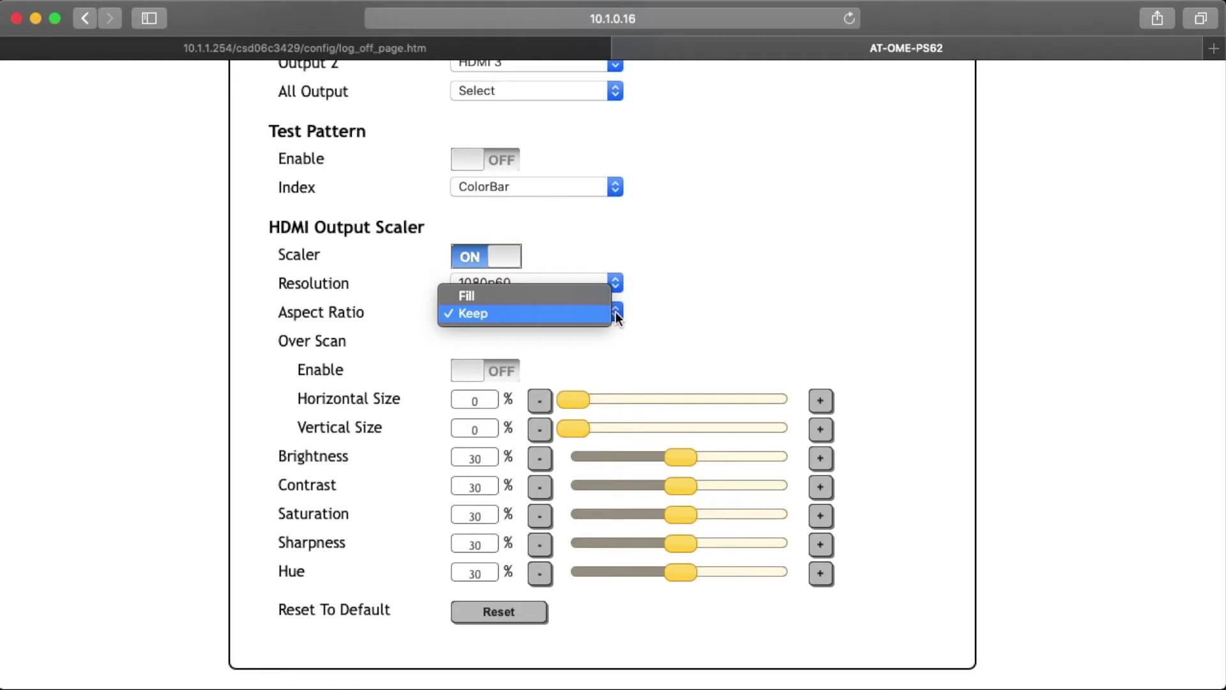
pyautogui.click(364, 343)
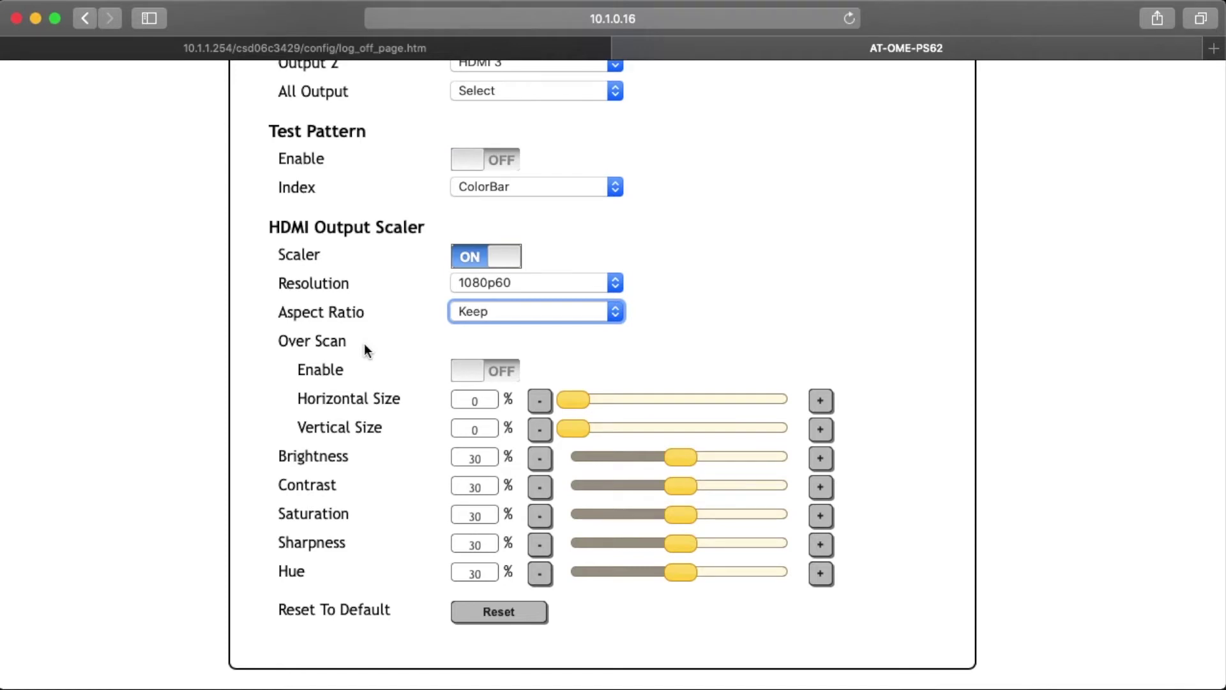
pyautogui.click(369, 447)
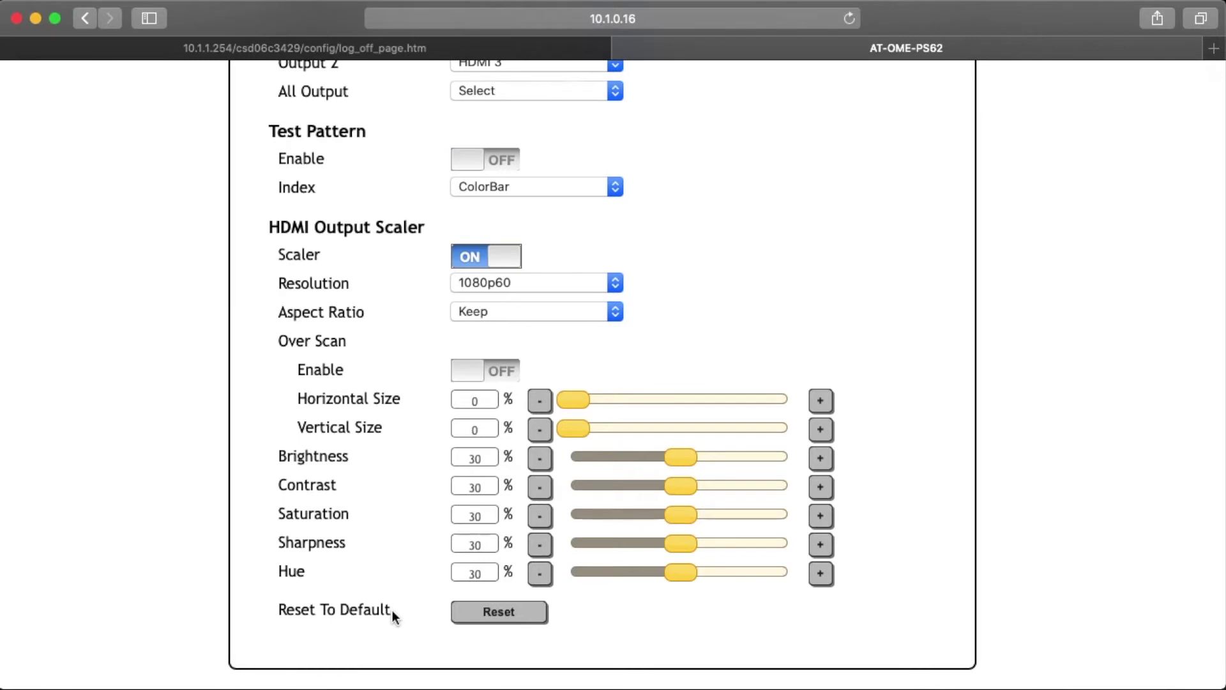
# Scroll down the I/O Settings page to review the remaining settings.
pyautogui.scroll(-10, 391, 611)
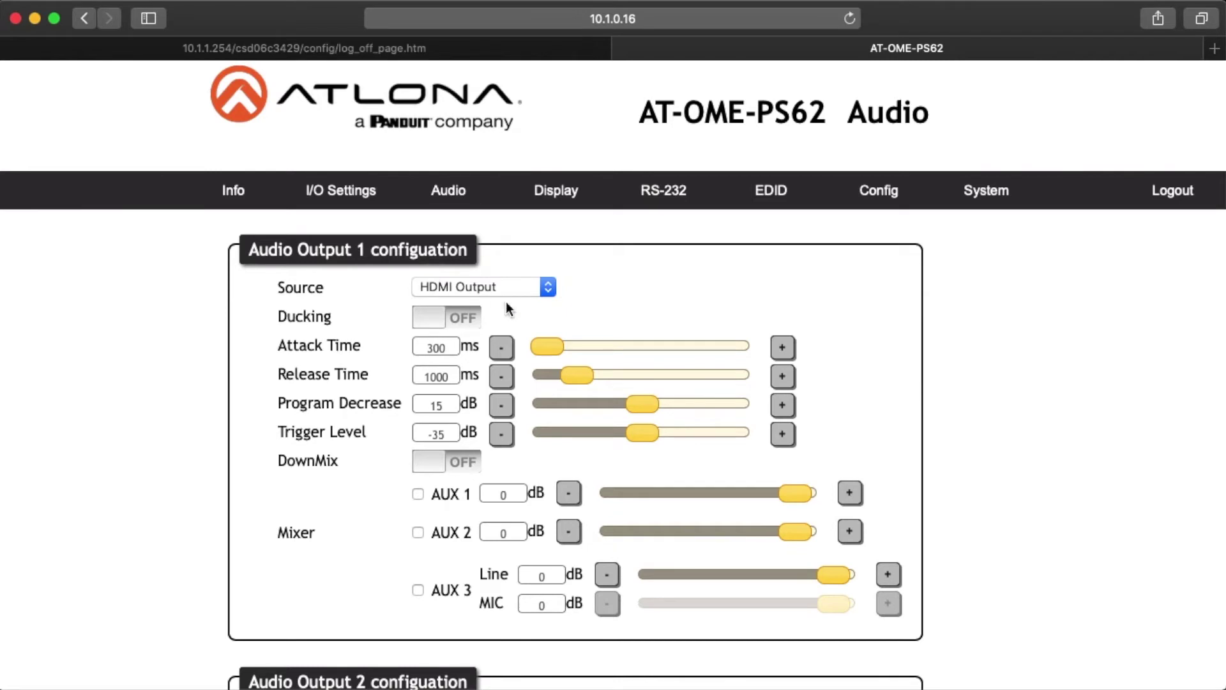
pyautogui.click(548, 288)
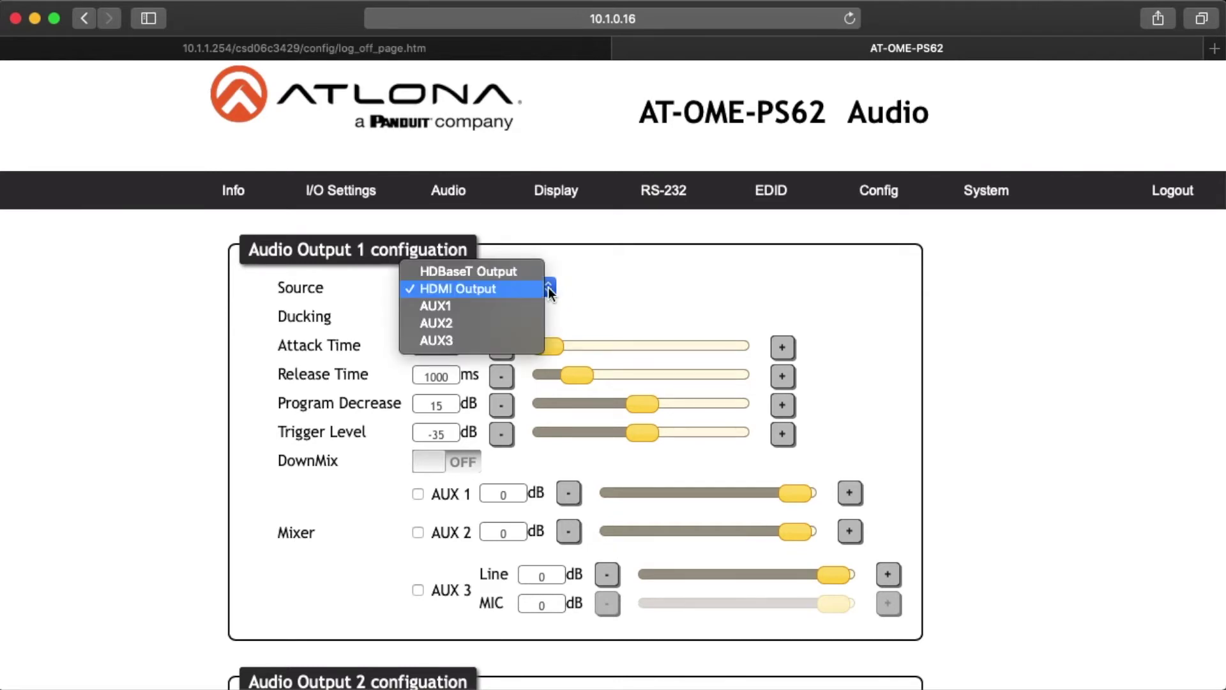
pyautogui.click(355, 313)
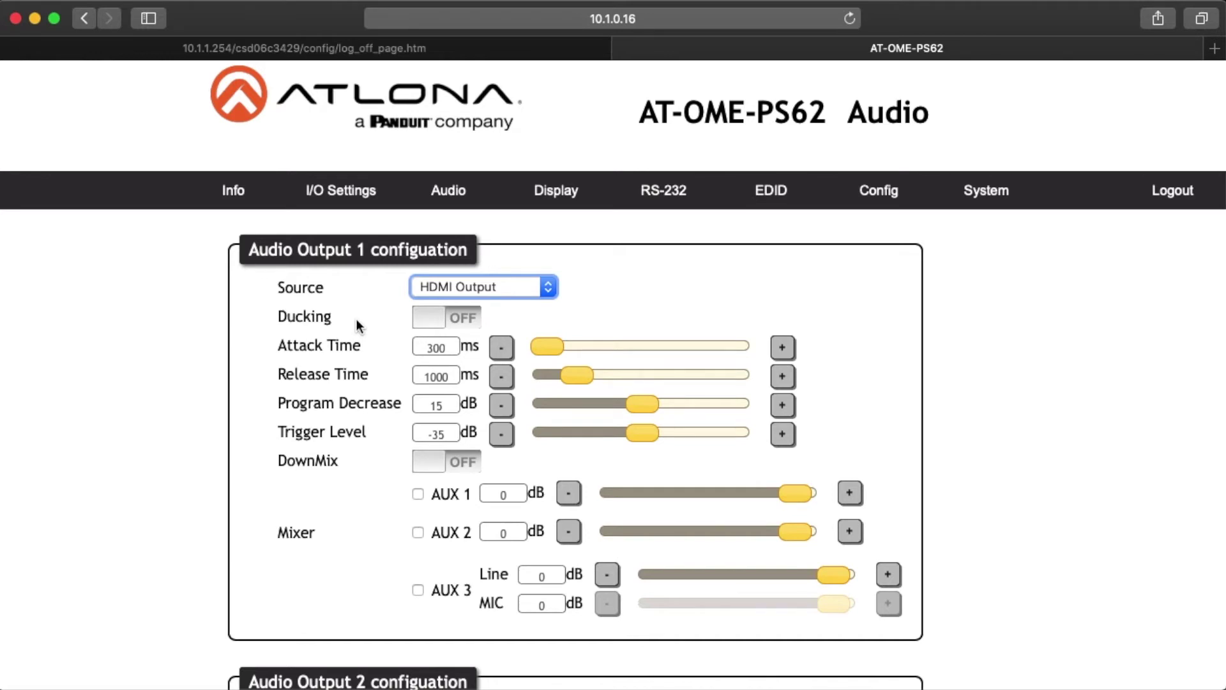
pyautogui.click(368, 349)
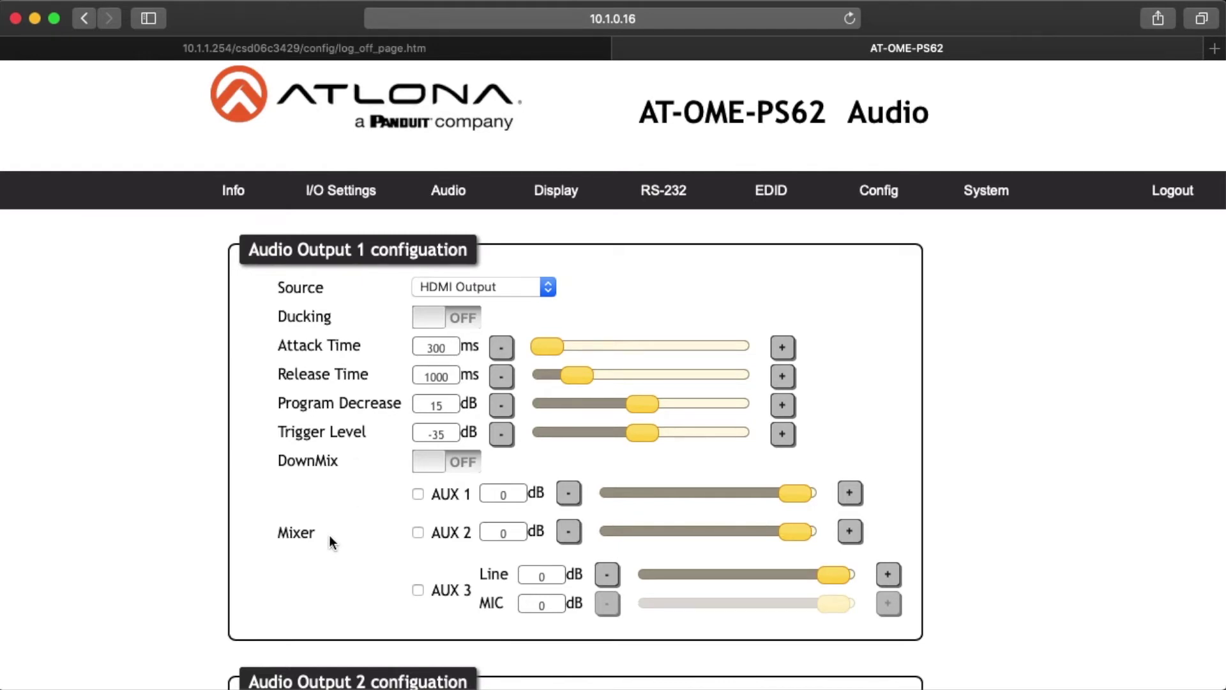
pyautogui.scroll(-10, 331, 542)
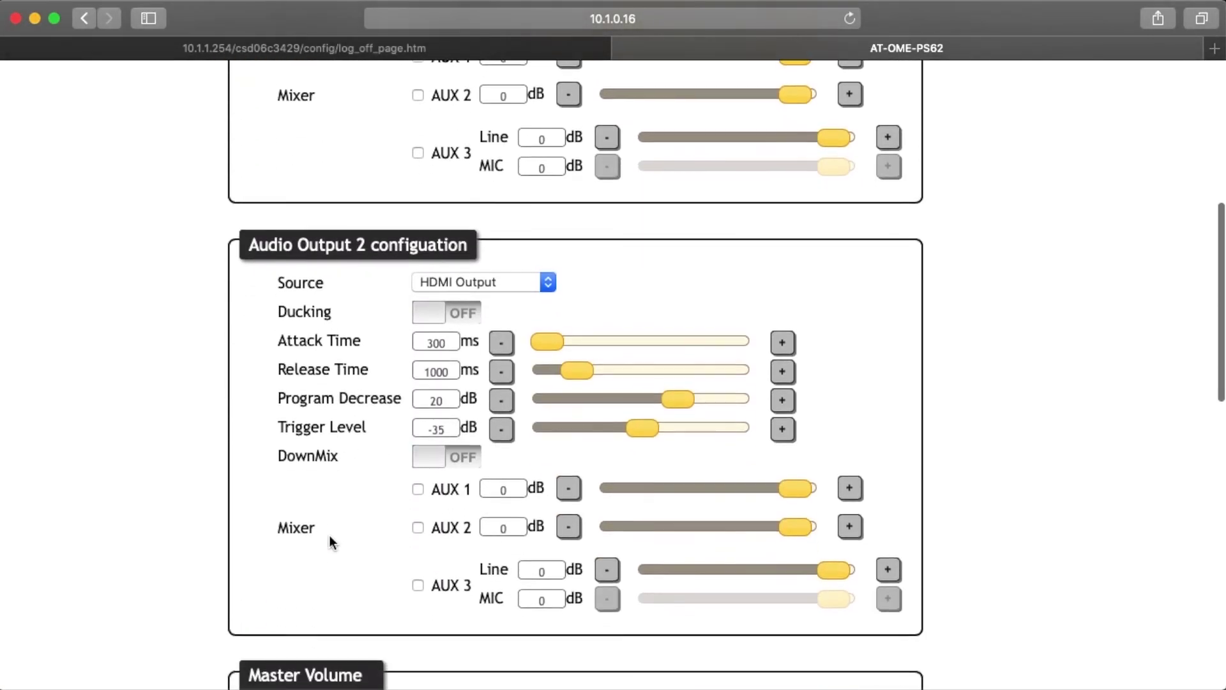
pyautogui.scroll(-1, 332, 541)
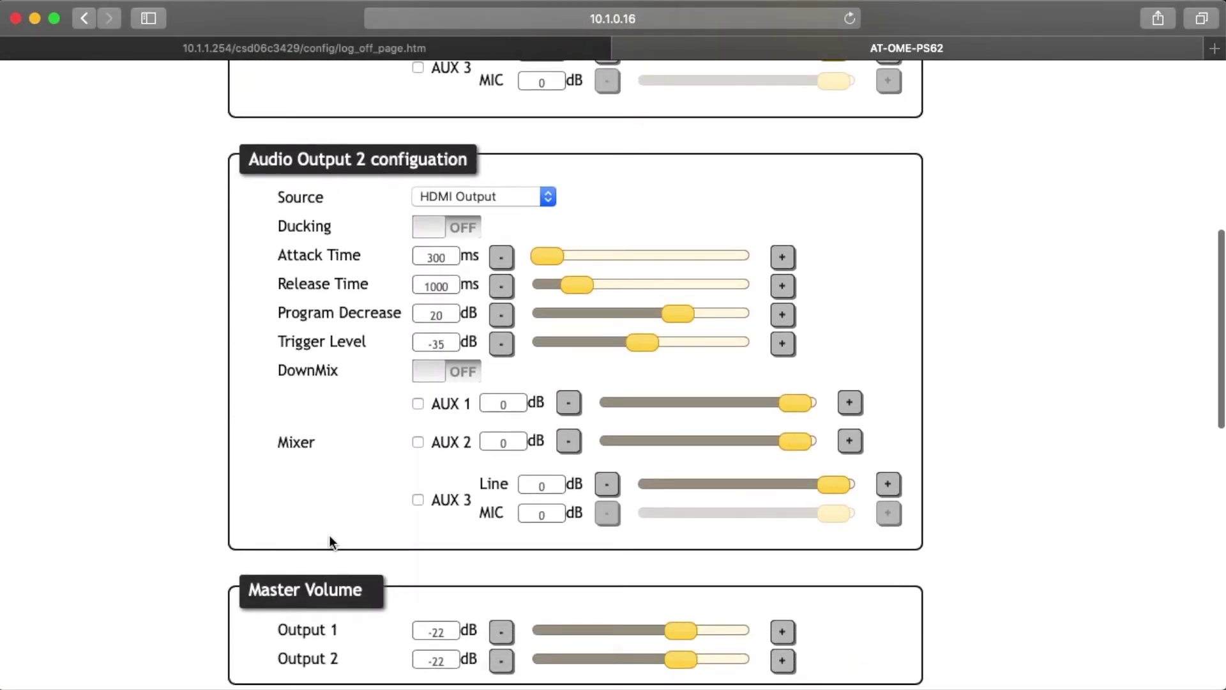
pyautogui.scroll(-10, 331, 541)
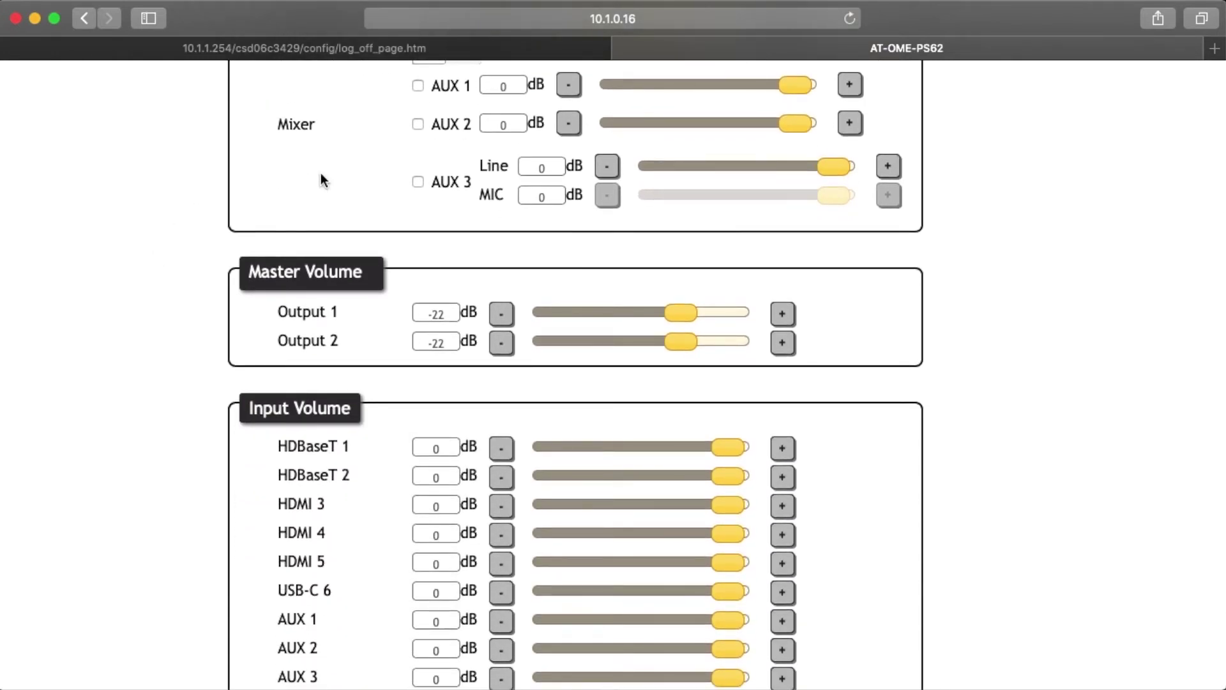
pyautogui.moveTo(377, 288)
pyautogui.scroll(-5, 396, 314)
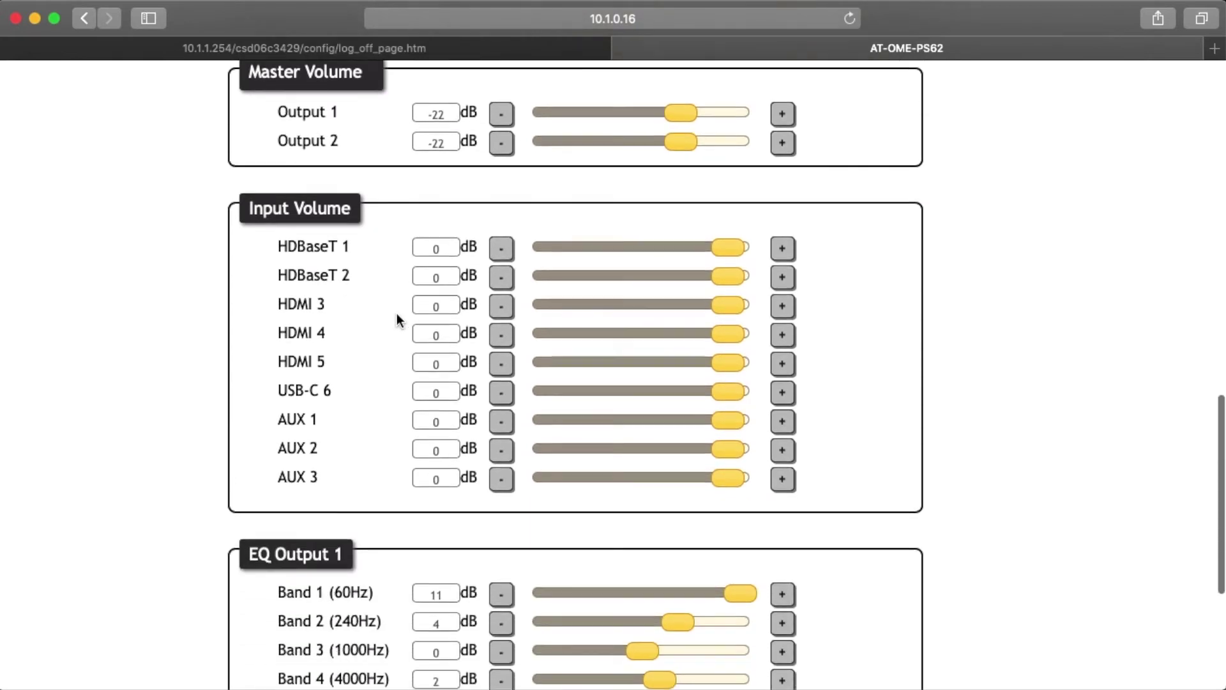
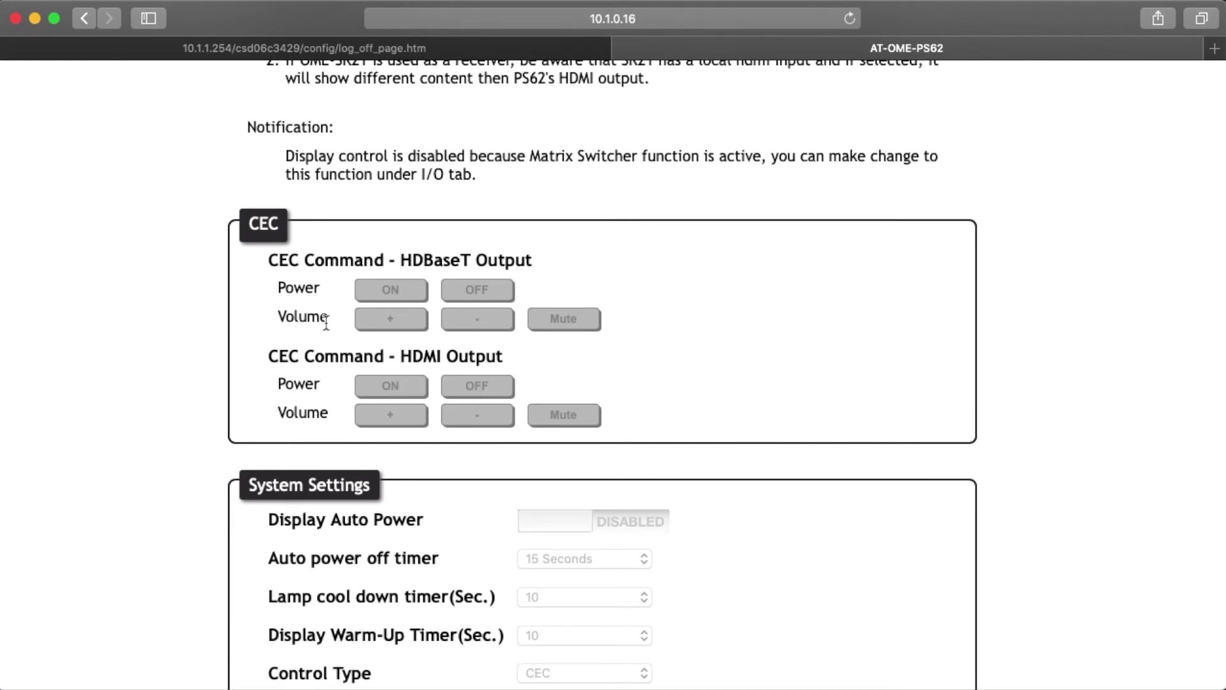
# Scroll through the Display page's System Settings and head to the RS-232 page.
pyautogui.scroll(-3, 327, 323)
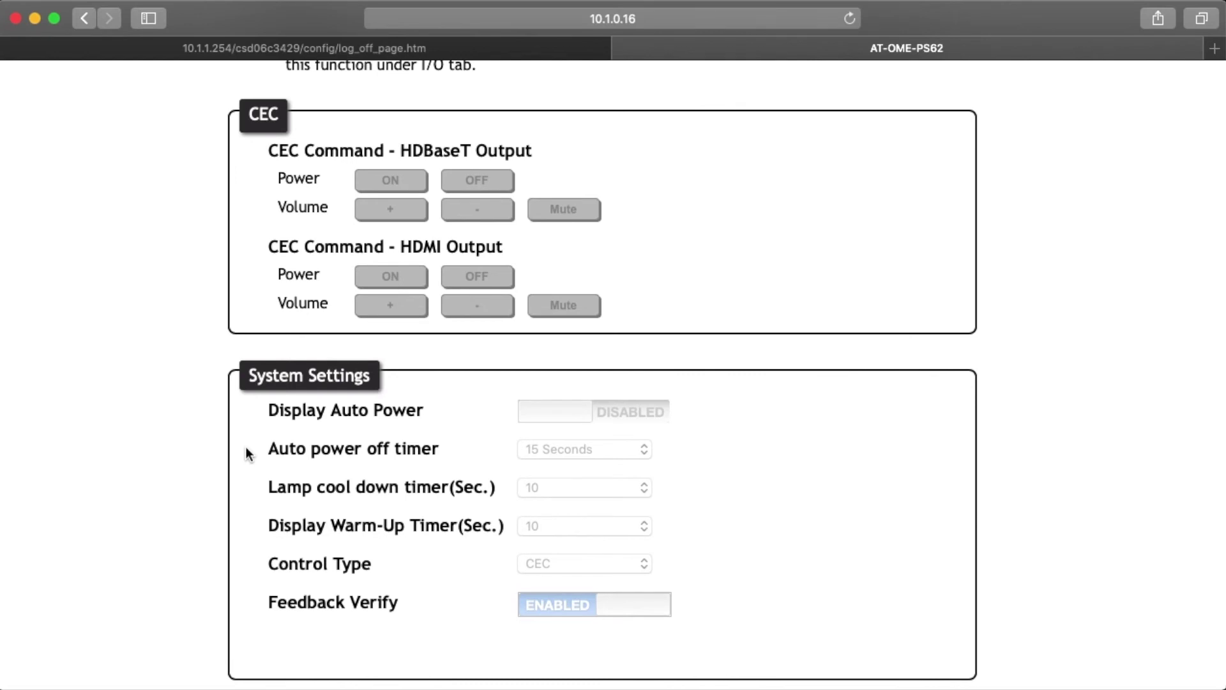
pyautogui.moveTo(273, 492)
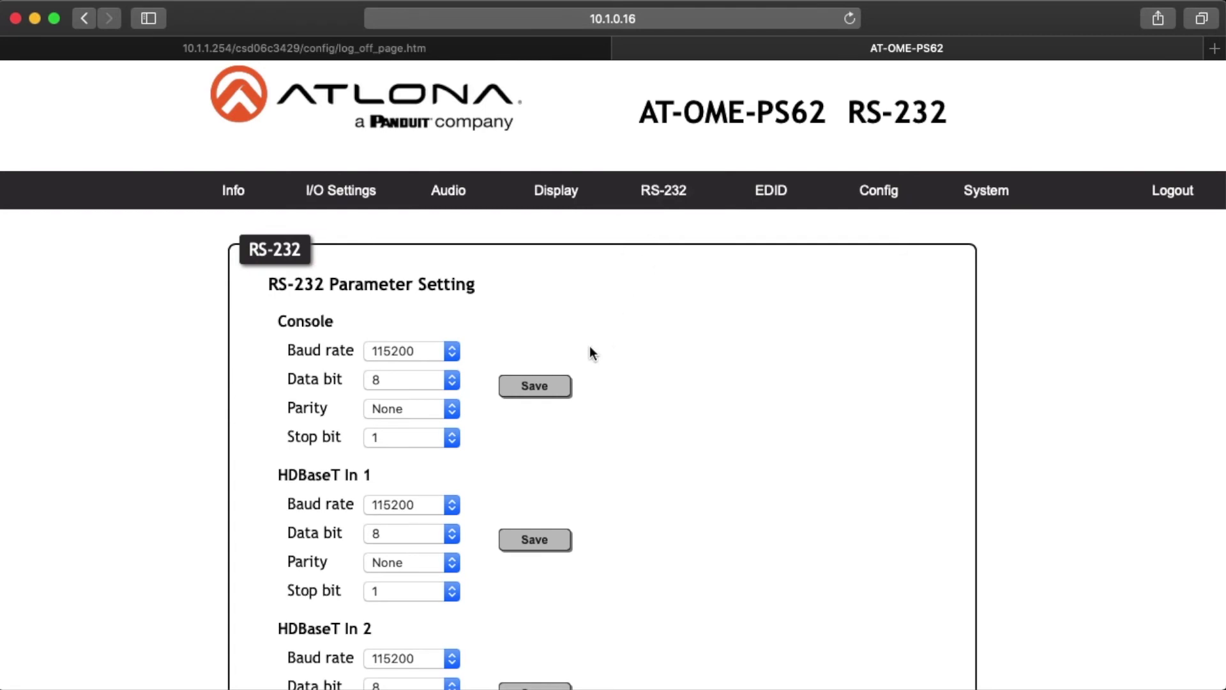
# Review the RS-232 Console and HDBaseT Out port settings (115200 baud, 8-N-1).
pyautogui.scroll(-5, 495, 399)
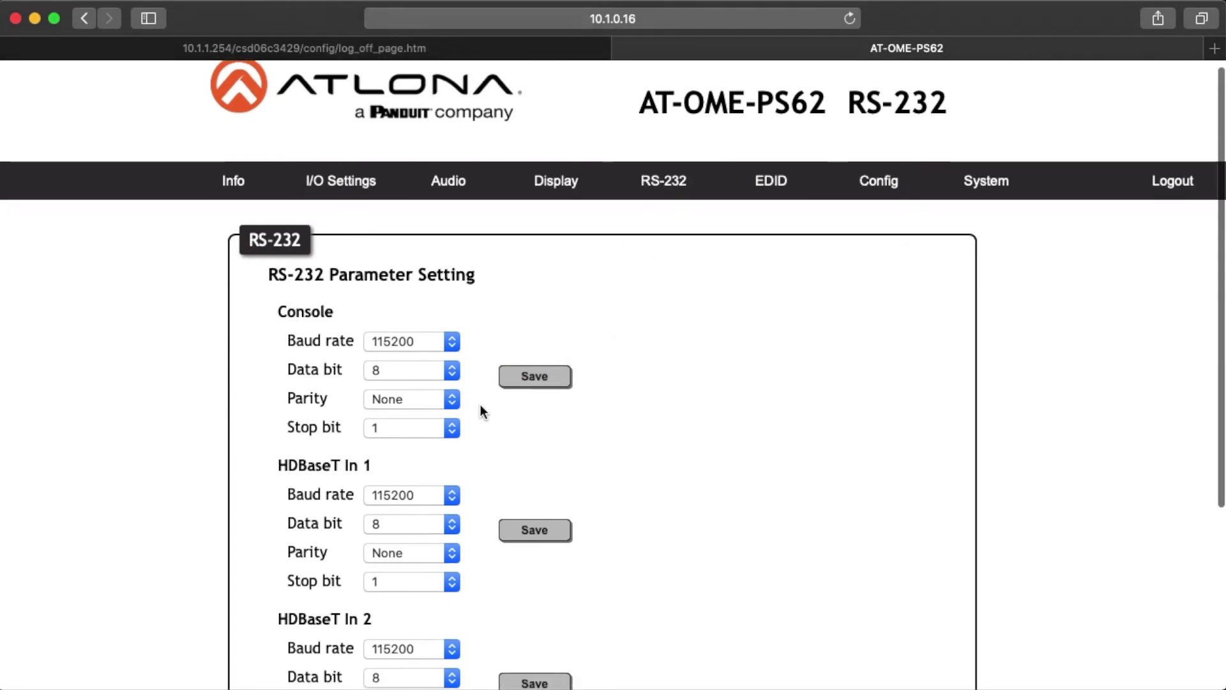
pyautogui.scroll(-3, 498, 415)
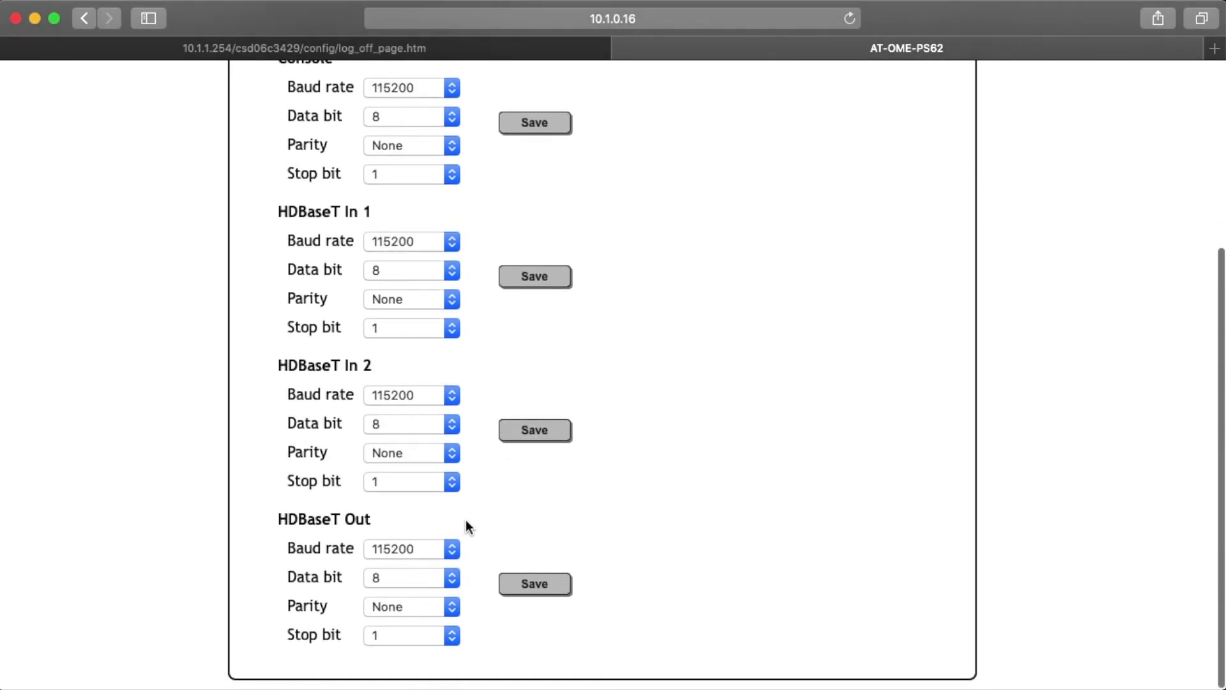
pyautogui.scroll(3, 466, 525)
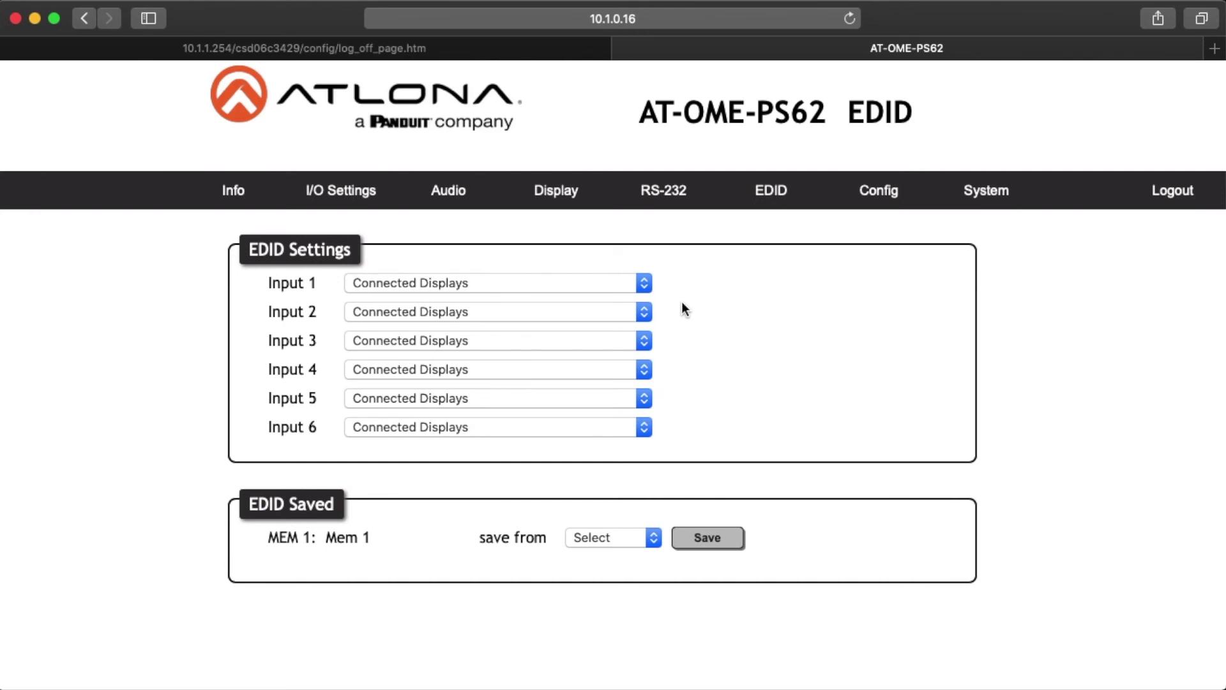
# Review the Input 1 EDID choices and the save-EDID-from sources, leaving Input 1 unchanged.
pyautogui.click(645, 283)
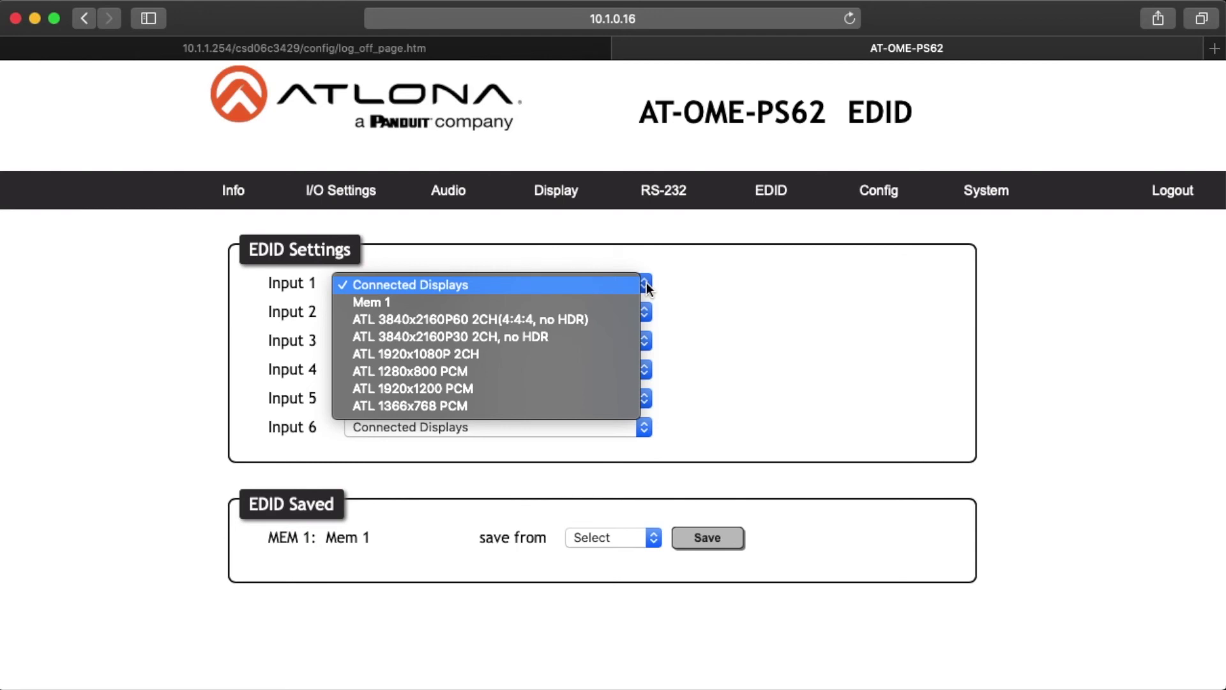
pyautogui.click(810, 376)
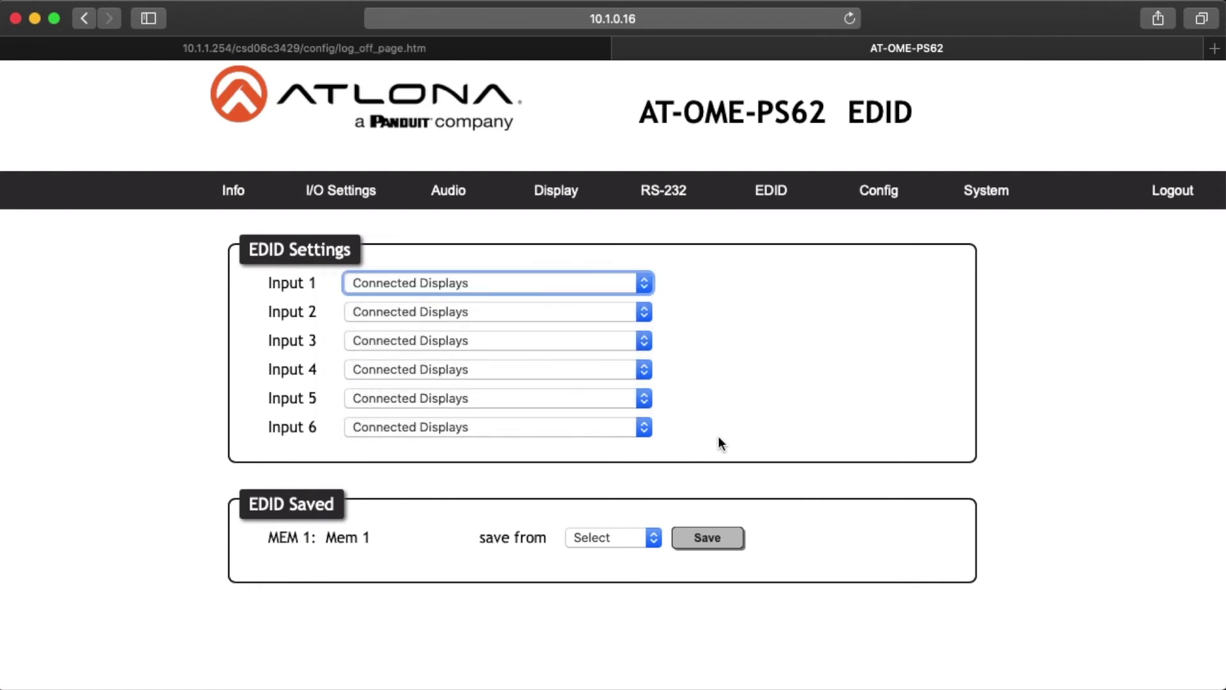
pyautogui.click(389, 507)
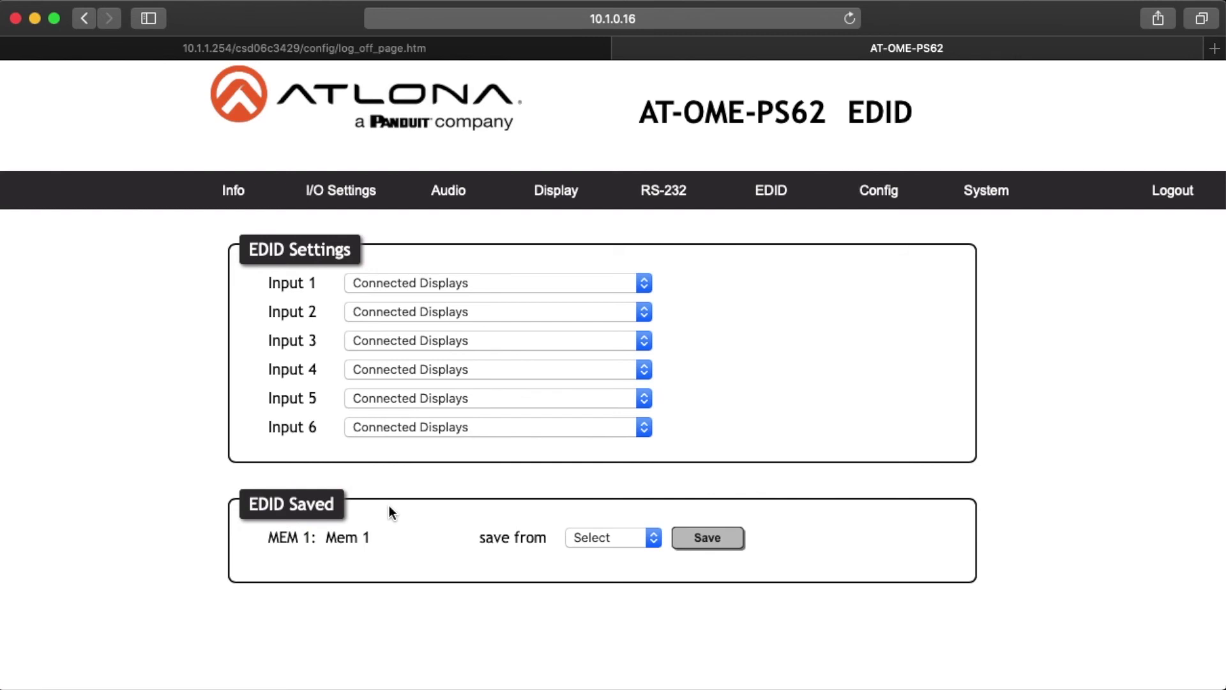
pyautogui.click(652, 540)
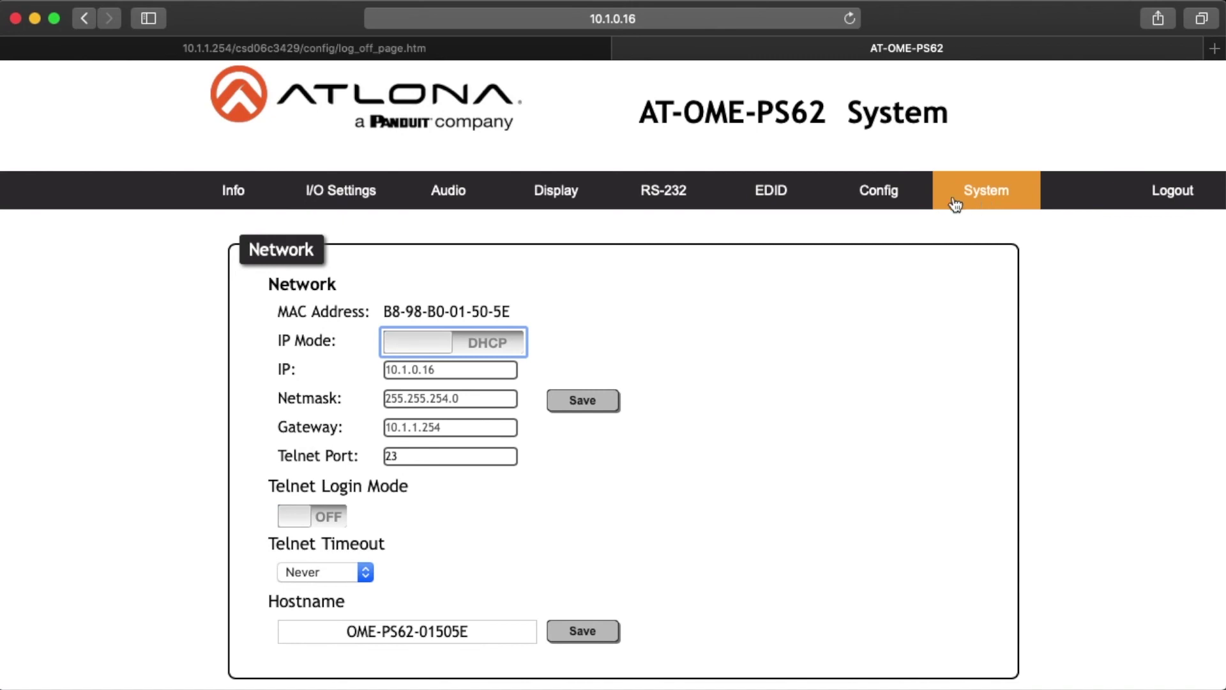
pyautogui.scroll(-1, 323, 294)
pyautogui.scroll(-1, 323, 290)
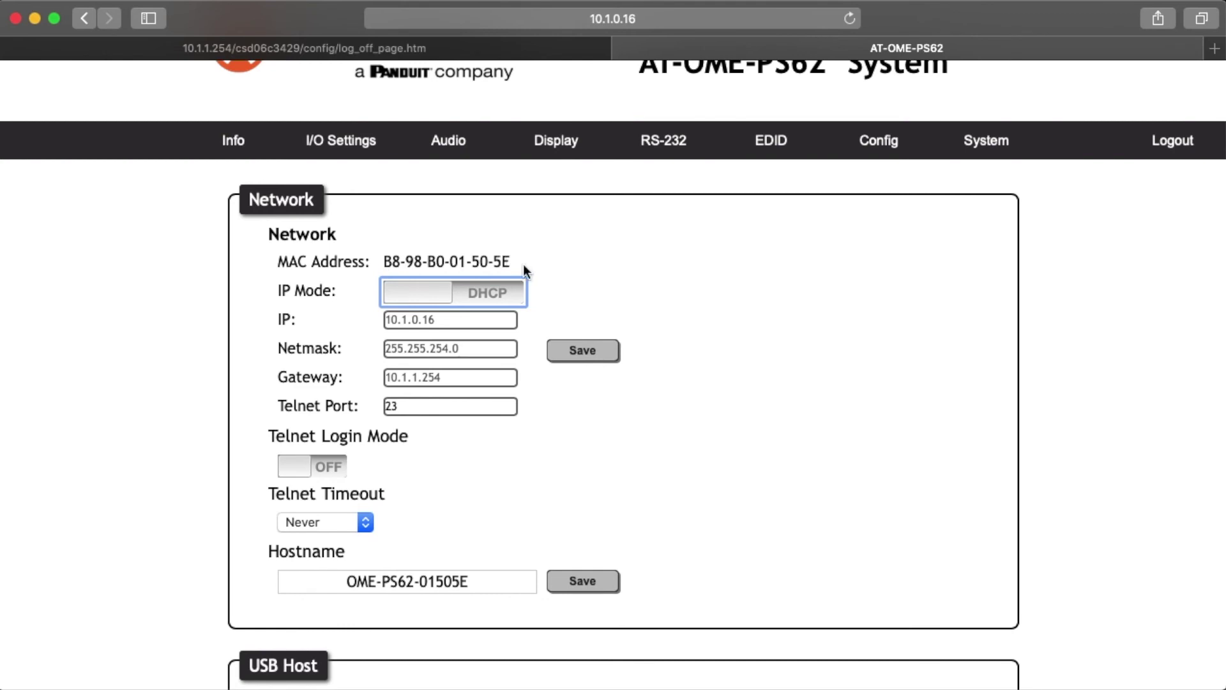
pyautogui.click(427, 299)
pyautogui.click(427, 299)
pyautogui.click(362, 521)
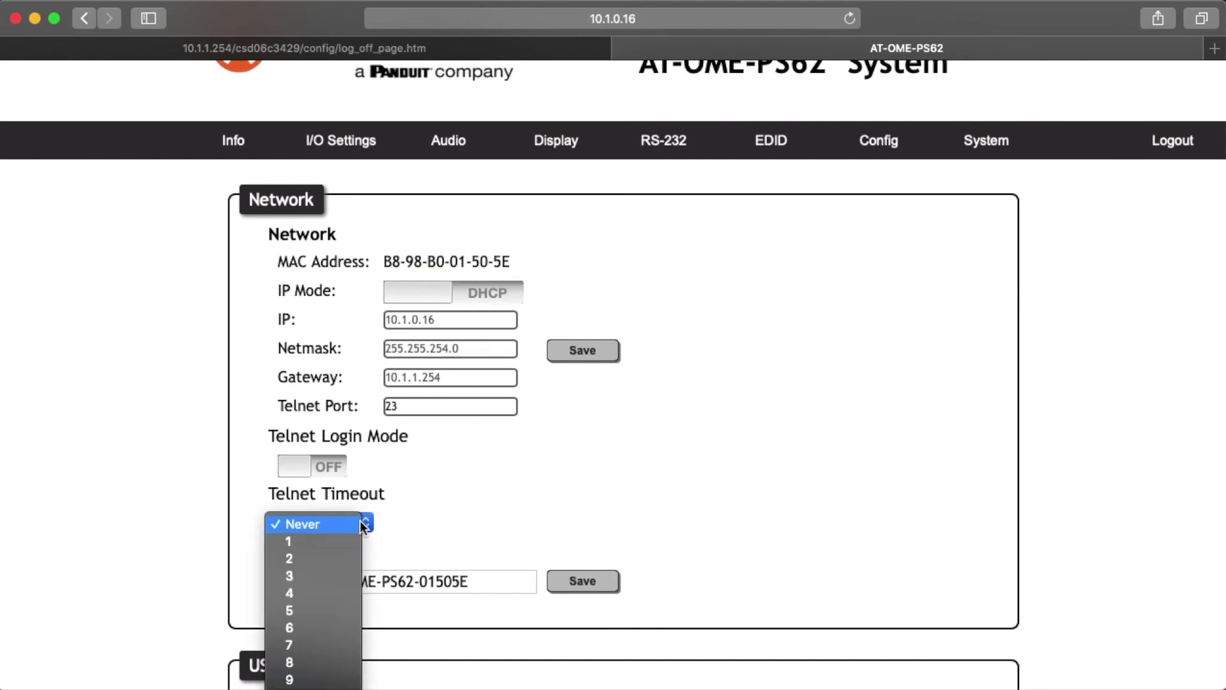
pyautogui.click(403, 529)
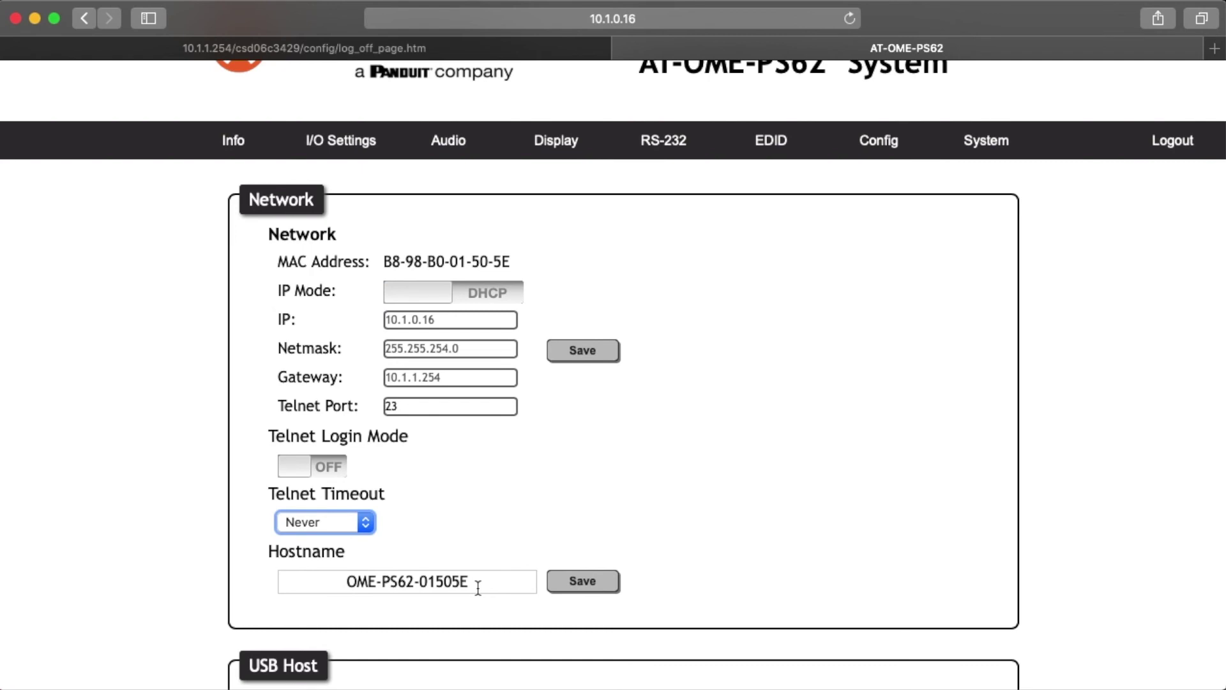
pyautogui.scroll(-6, 478, 586)
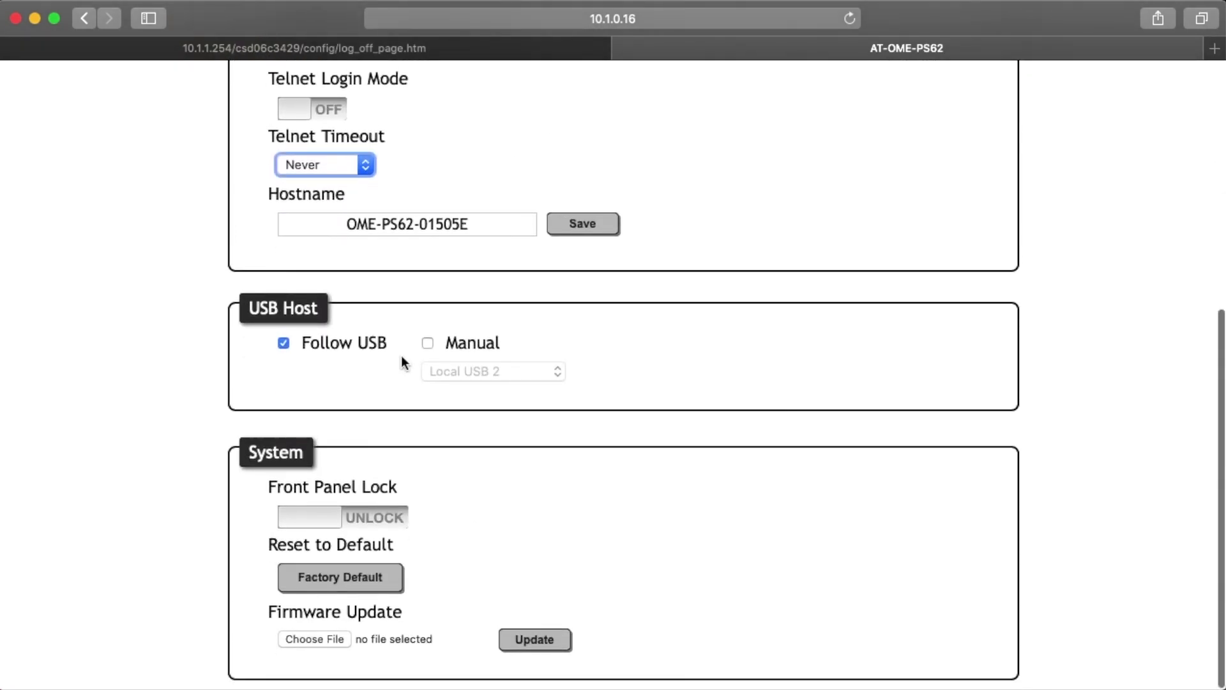
# Switch USB Host from Follow USB to Manual, keeping Local USB 2 as the host port.
pyautogui.click(355, 317)
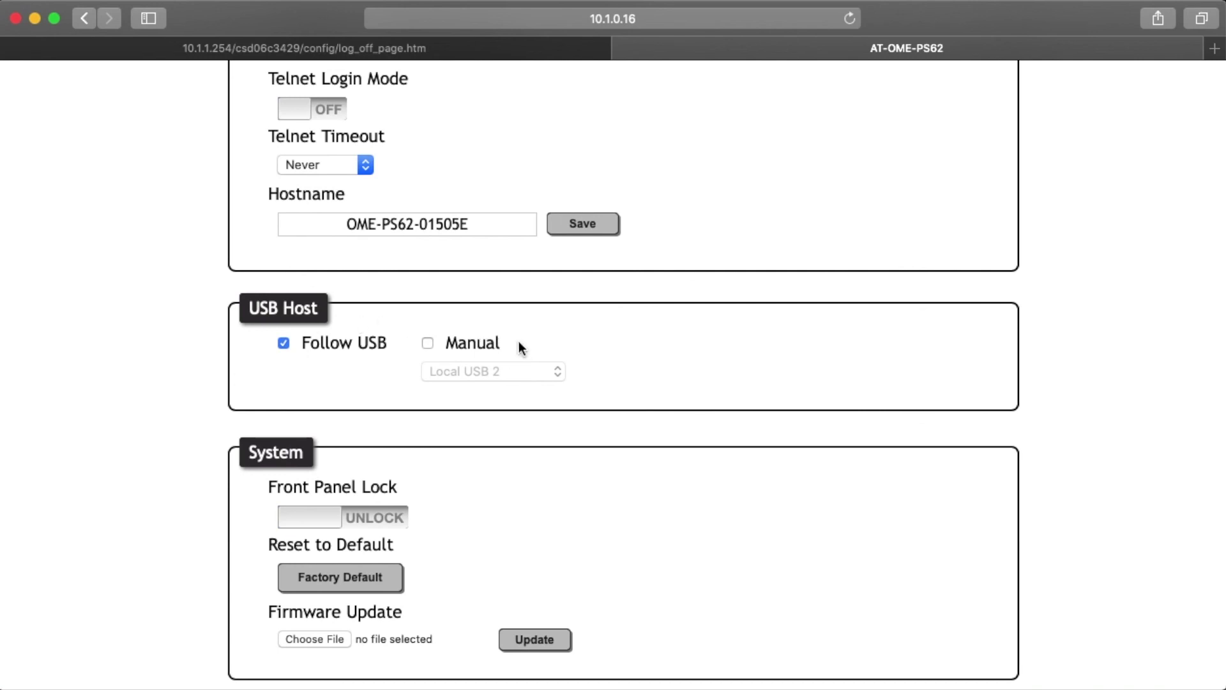
pyautogui.click(537, 380)
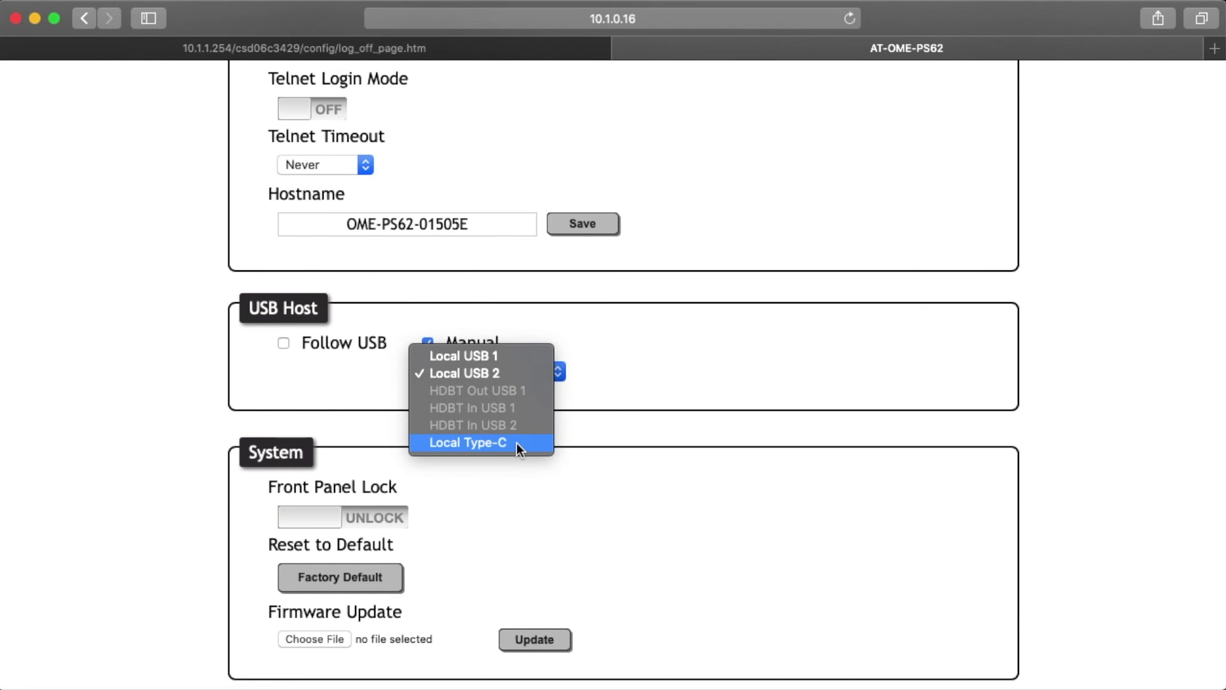
pyautogui.click(619, 439)
pyautogui.click(333, 455)
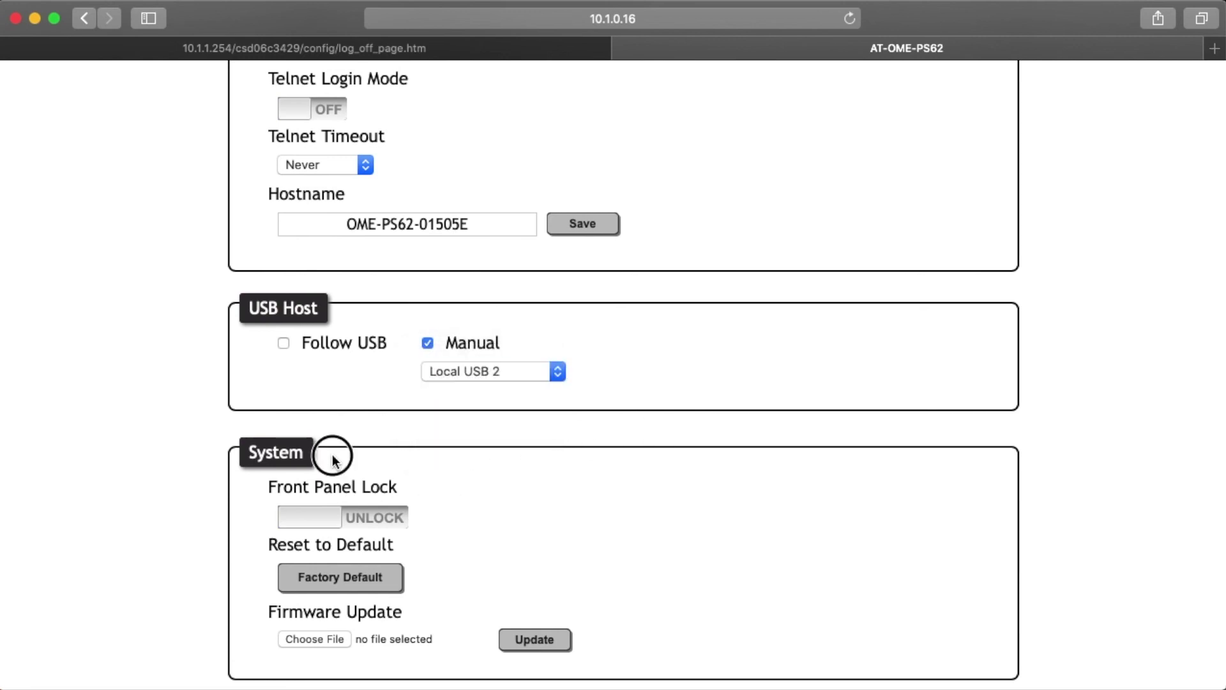
pyautogui.scroll(-2, 478, 488)
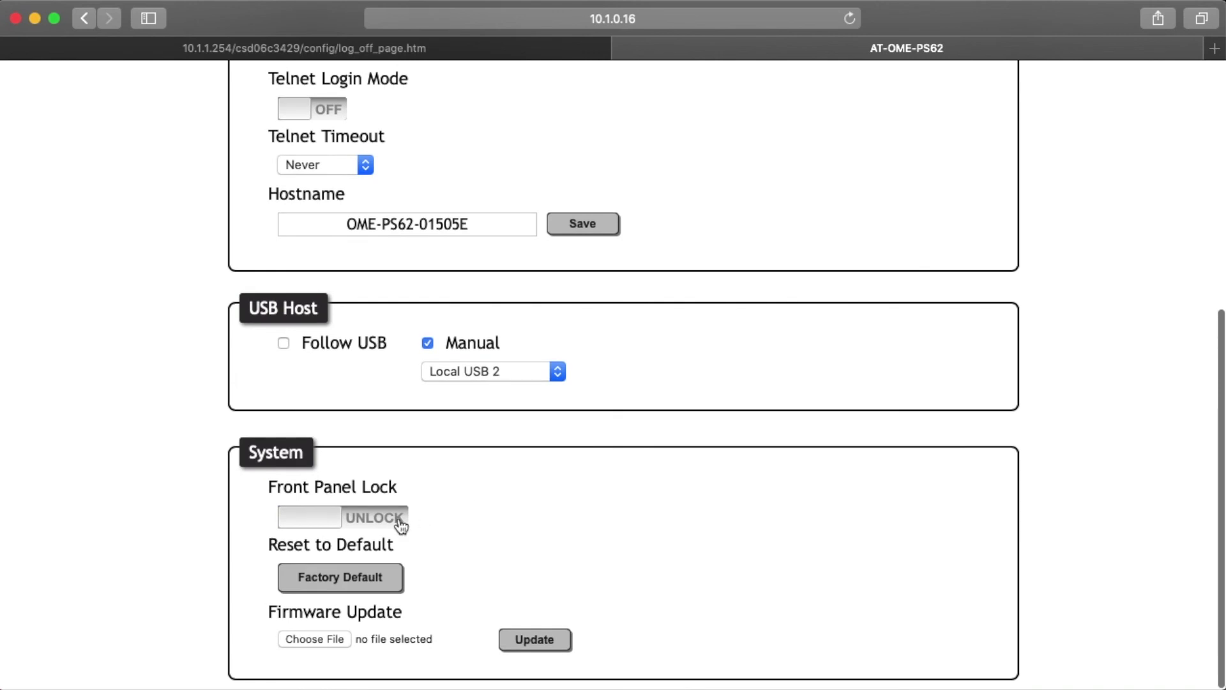